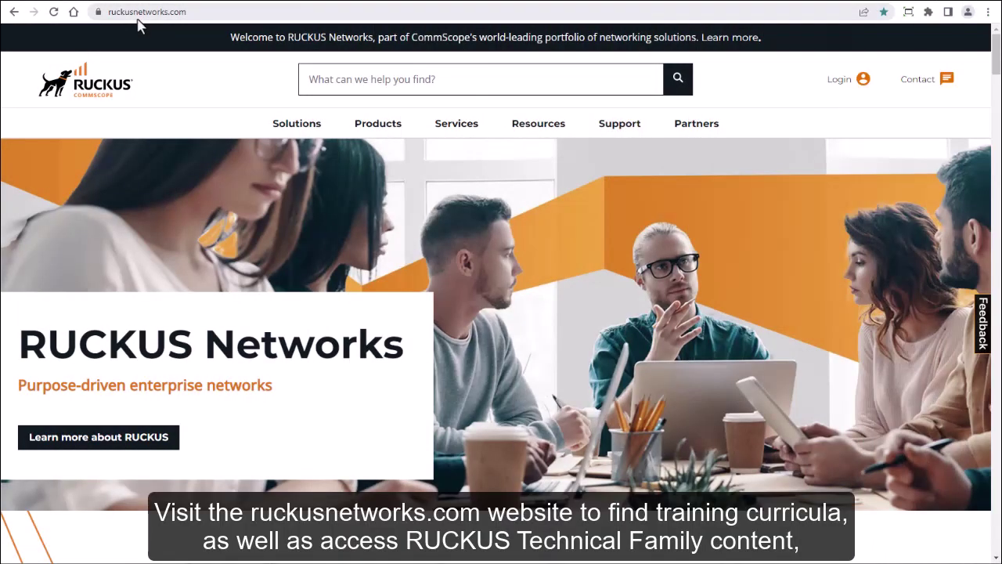
- Go to the RUCKUS Technical Family page under Resources and browse down through its Webinars and News
left_click(530, 140)
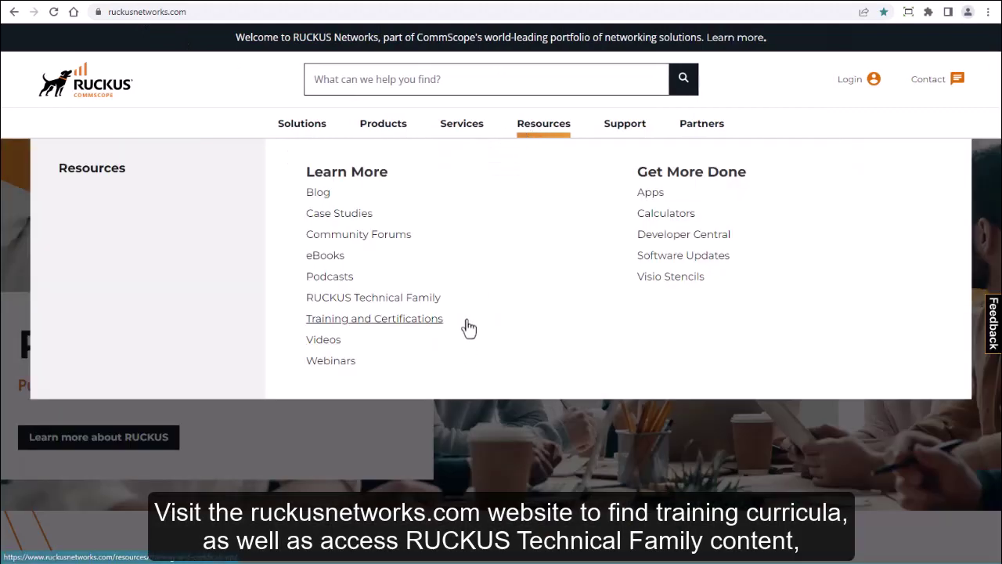
left_click(405, 301)
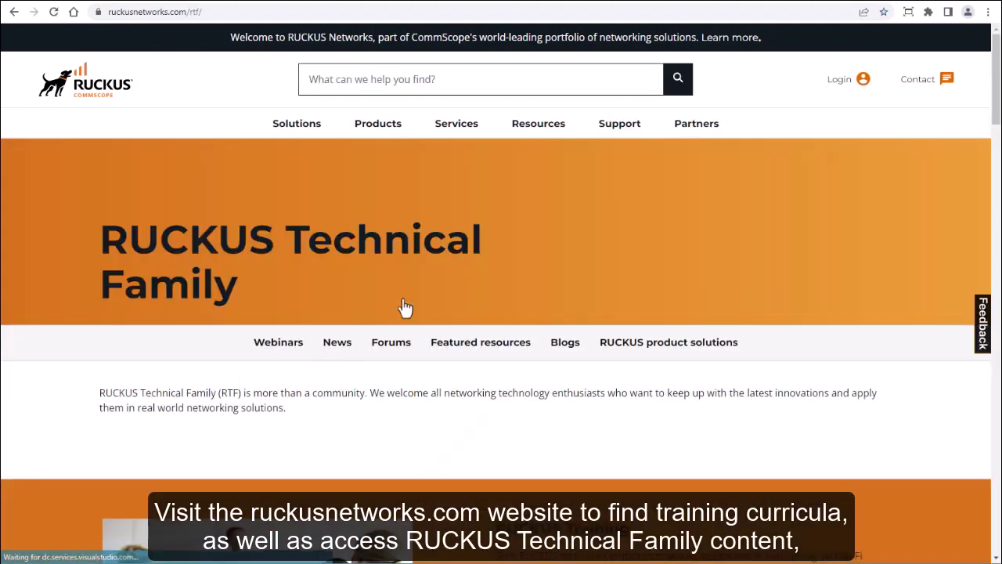
scroll(900, 303, "down", 8)
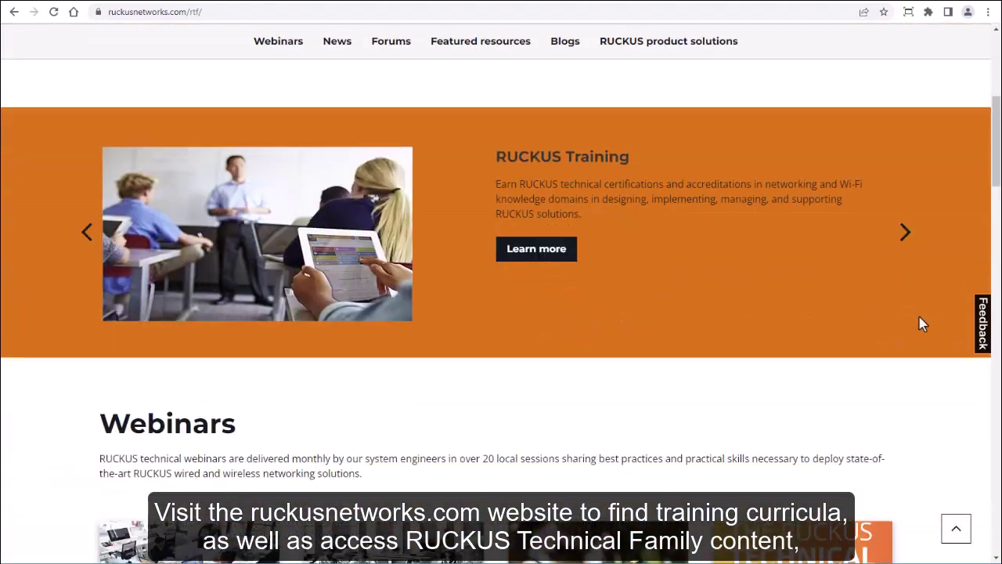
scroll(919, 318, "down", 6)
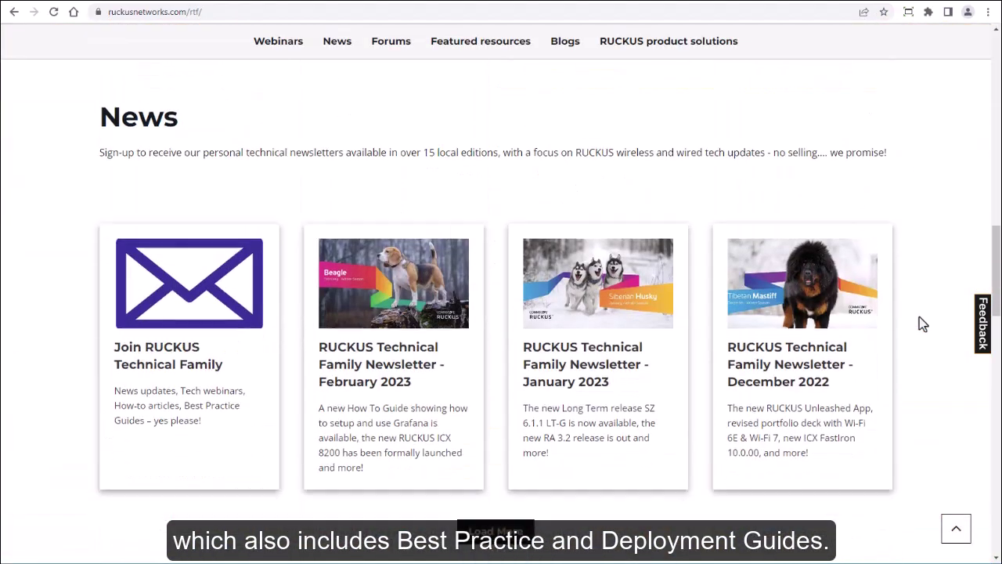
scroll(919, 318, "down", 6)
scroll(921, 323, "down", 6)
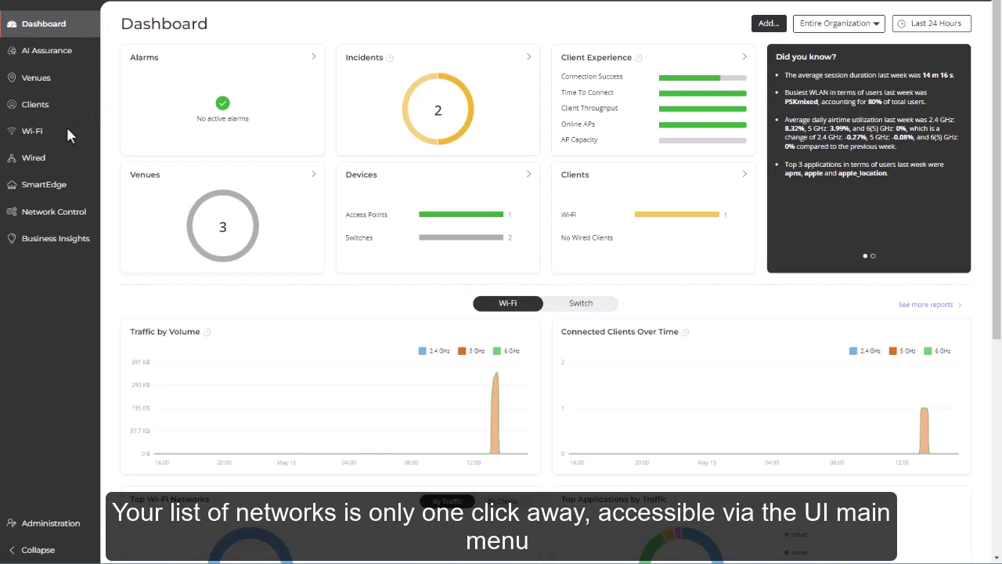
- From the Wi-Fi Networks list, start a clone of PSKntwk, then cancel the Create New Network form
mouse_move(32, 137)
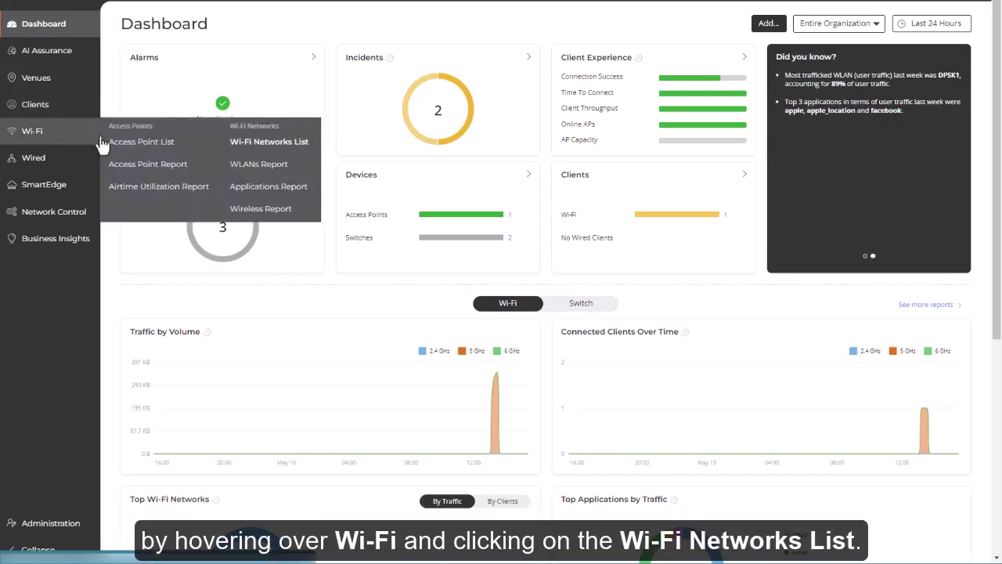
left_click(249, 147)
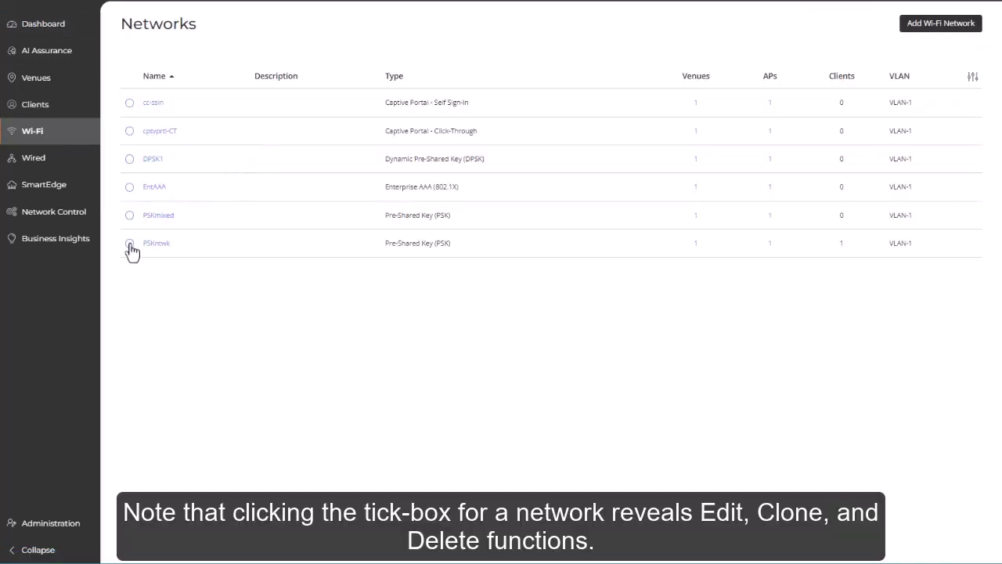
left_click(130, 243)
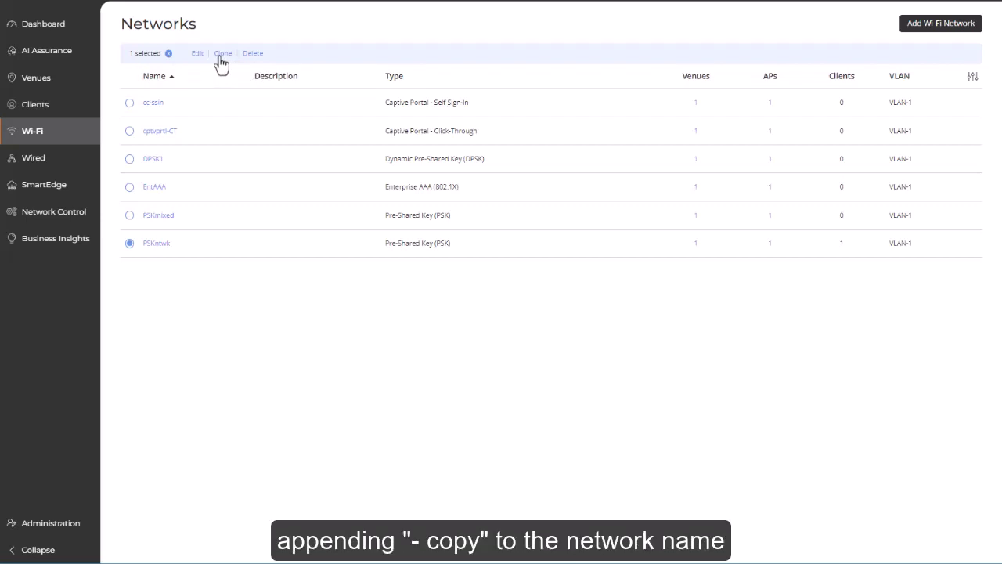
left_click(222, 55)
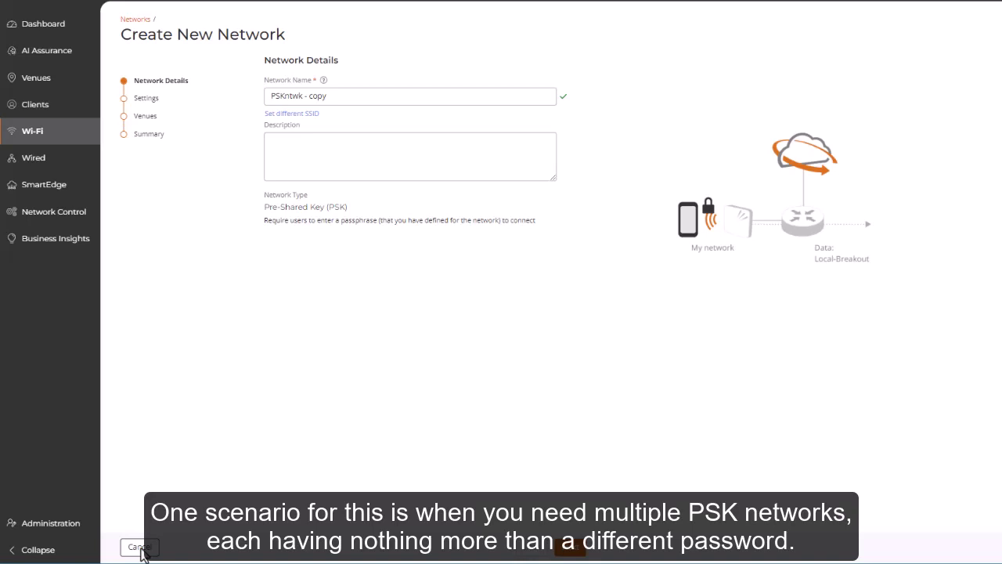
left_click(140, 547)
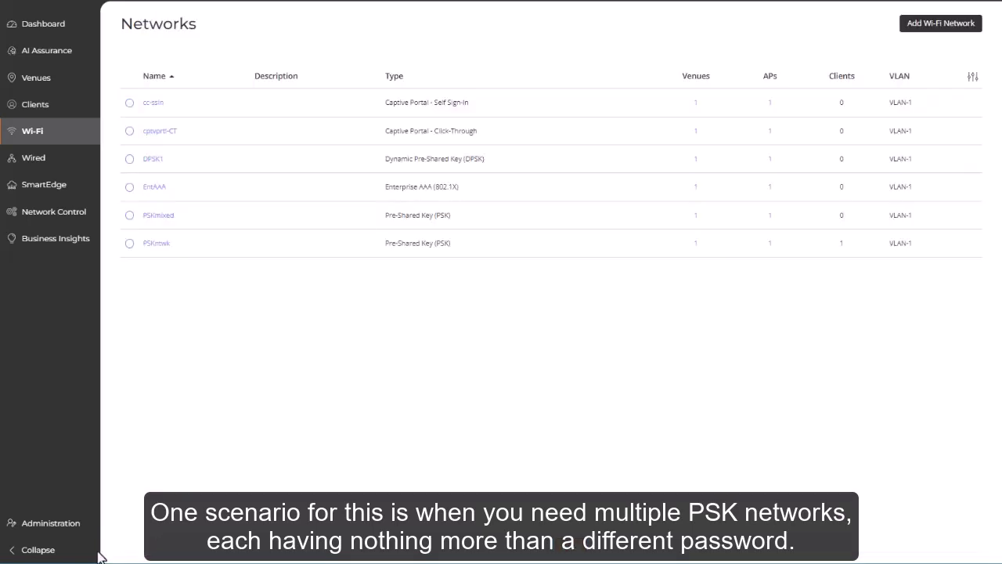
left_click(129, 242)
left_click(252, 55)
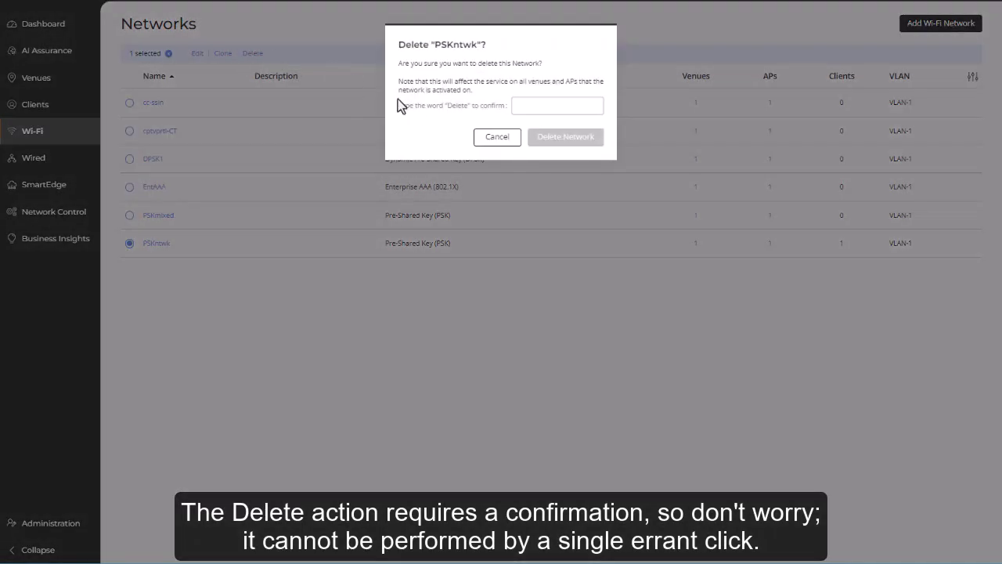
left_click(487, 139)
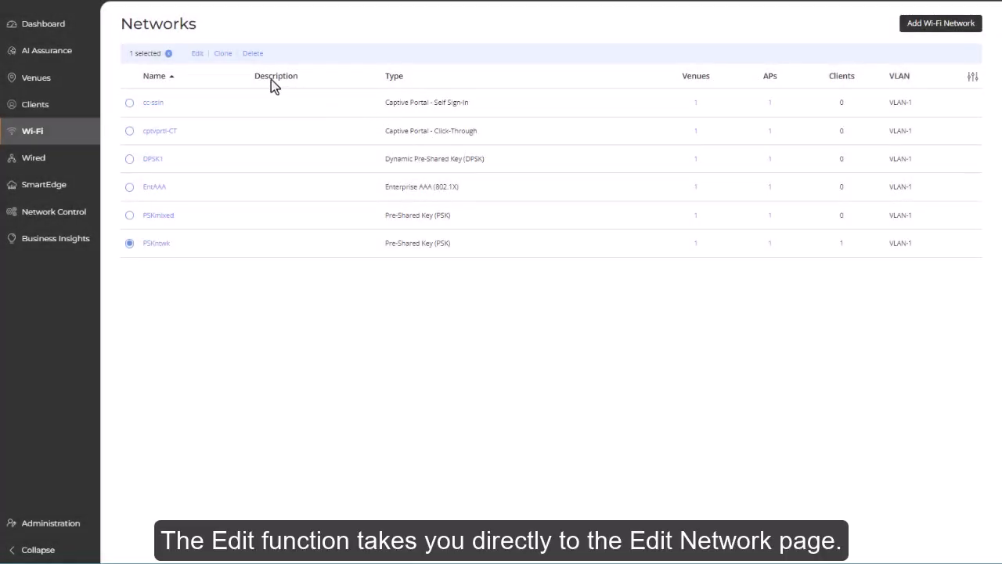
left_click(196, 55)
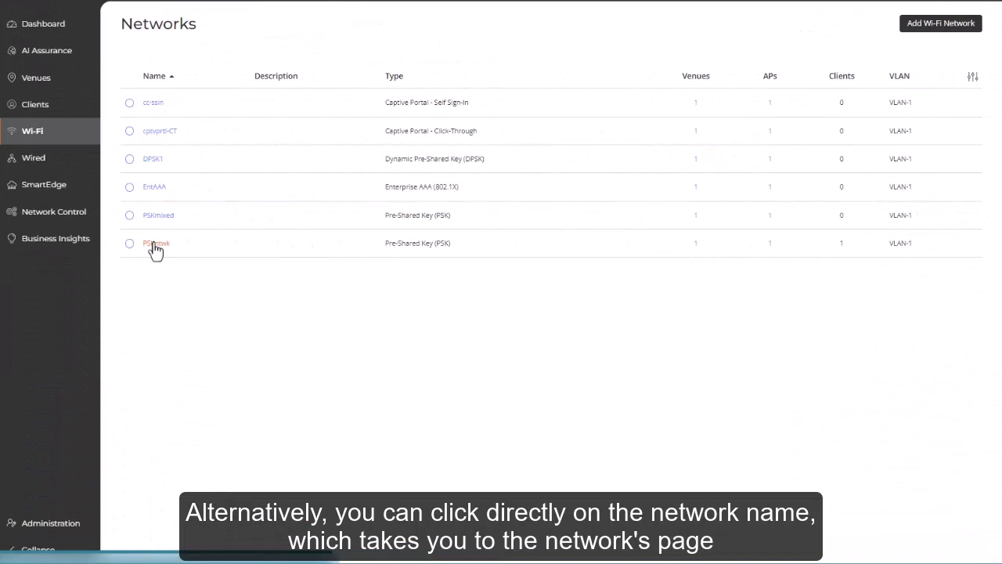
- Check PSKntwk's APs (1) and Venues (1) tabs on its overview, then launch Configure
left_click(155, 245)
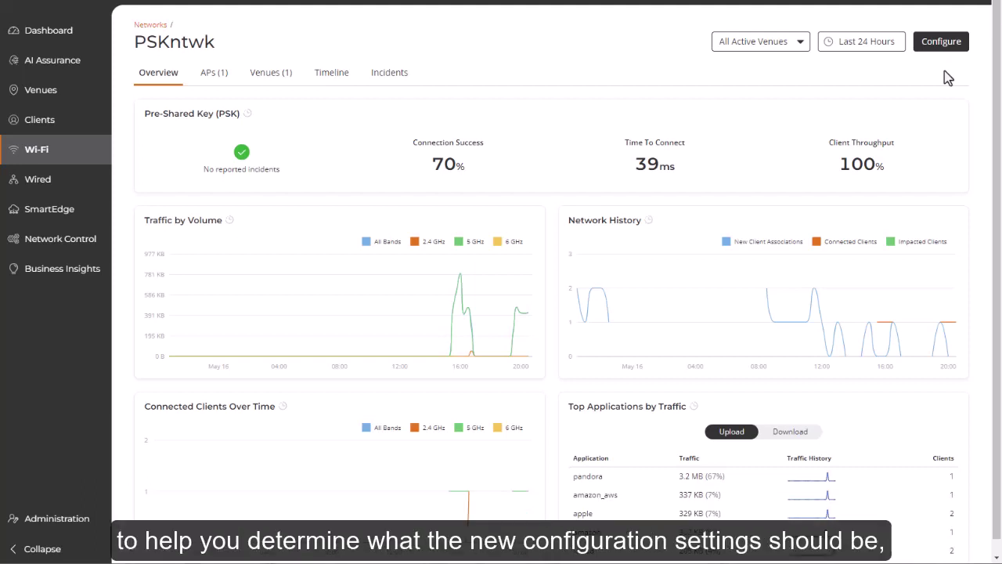
left_click(207, 82)
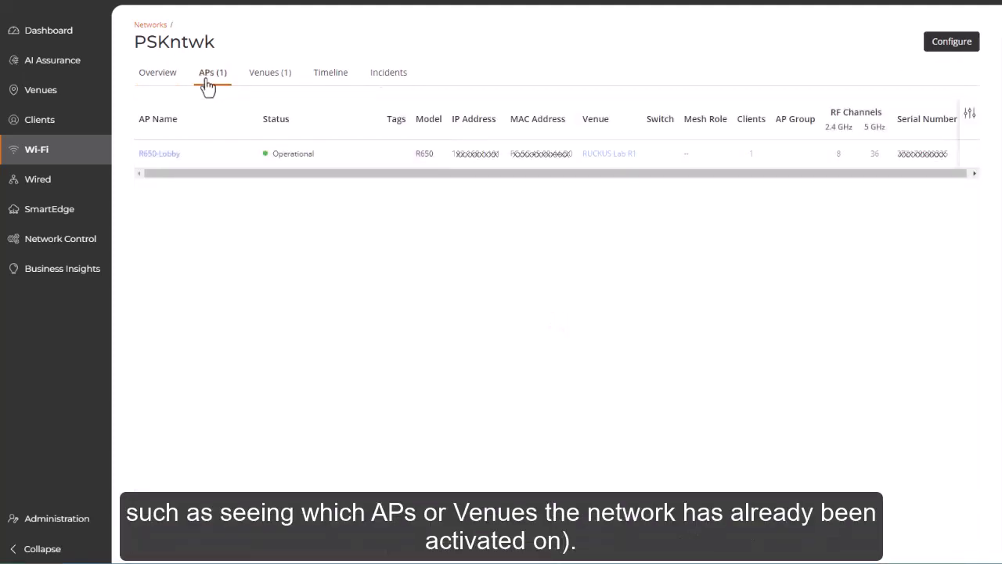
left_click(264, 80)
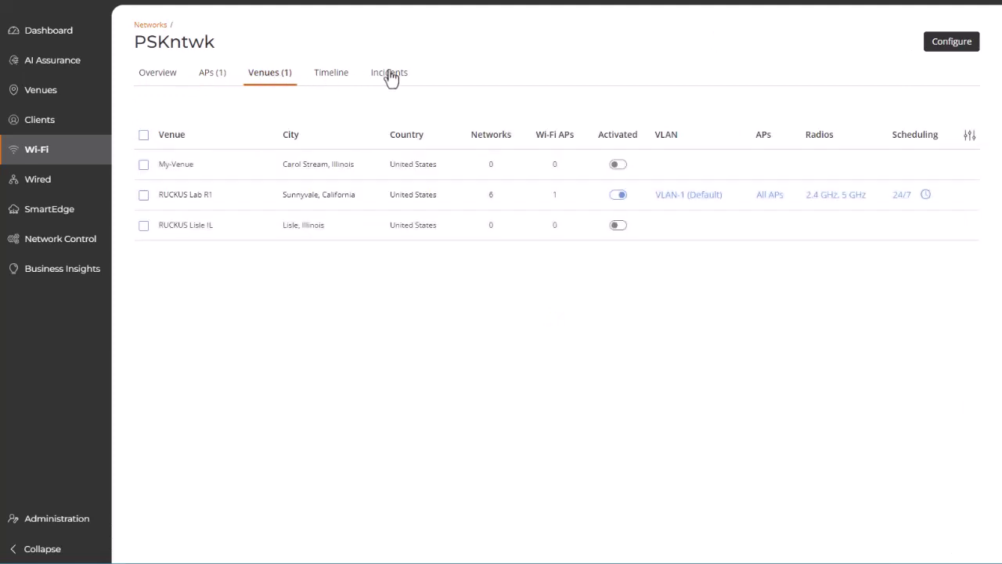
left_click(954, 47)
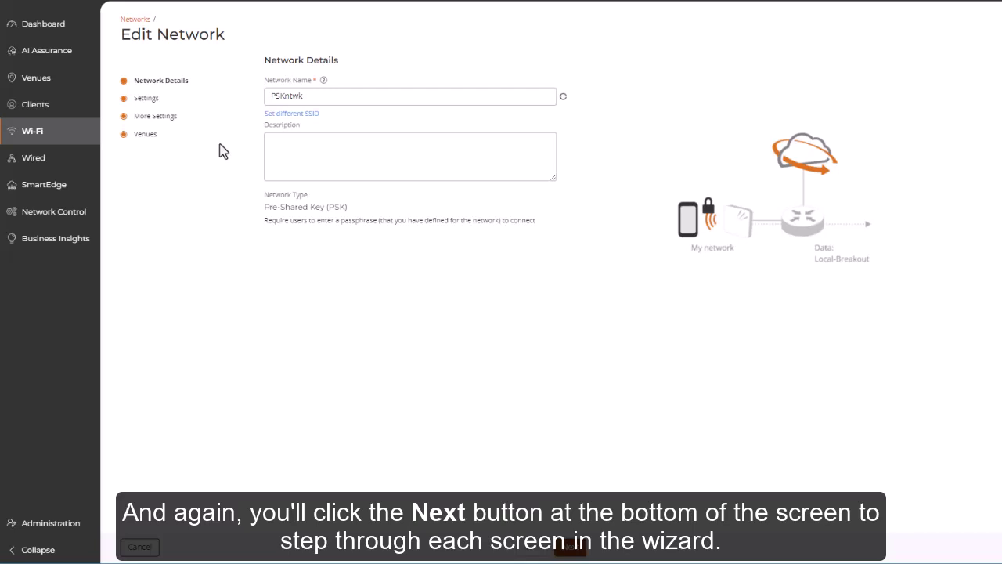
- Advance the PSKntwk wizard from Network Details to the Settings step
left_click(570, 546)
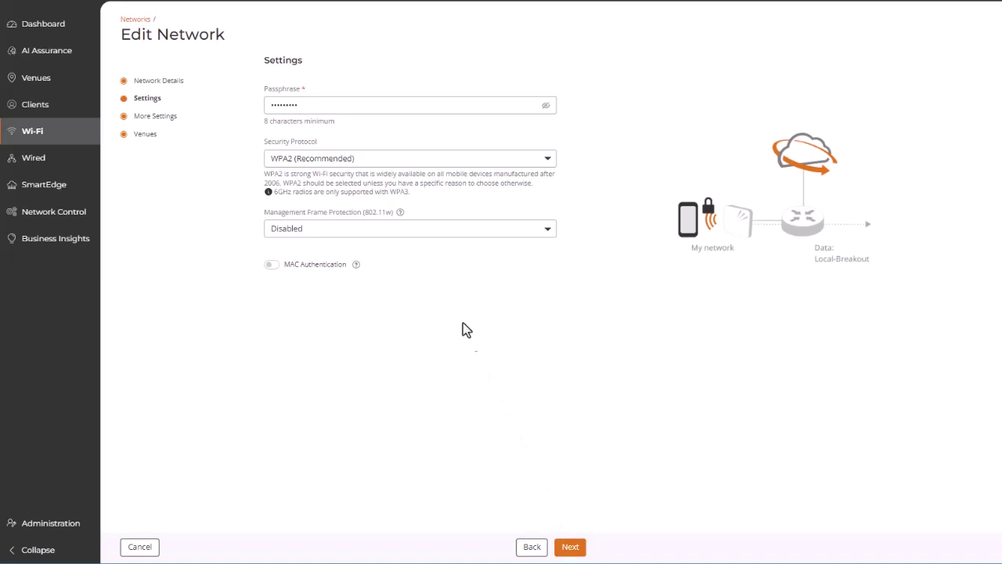
- Replace PSKntwk's existing passphrase with a new one
left_click(309, 107)
key("BackSpace")
key("BackSpace")
key("BackSpace")
key("BackSpace")
key("BackSpace")
type("••••••••")
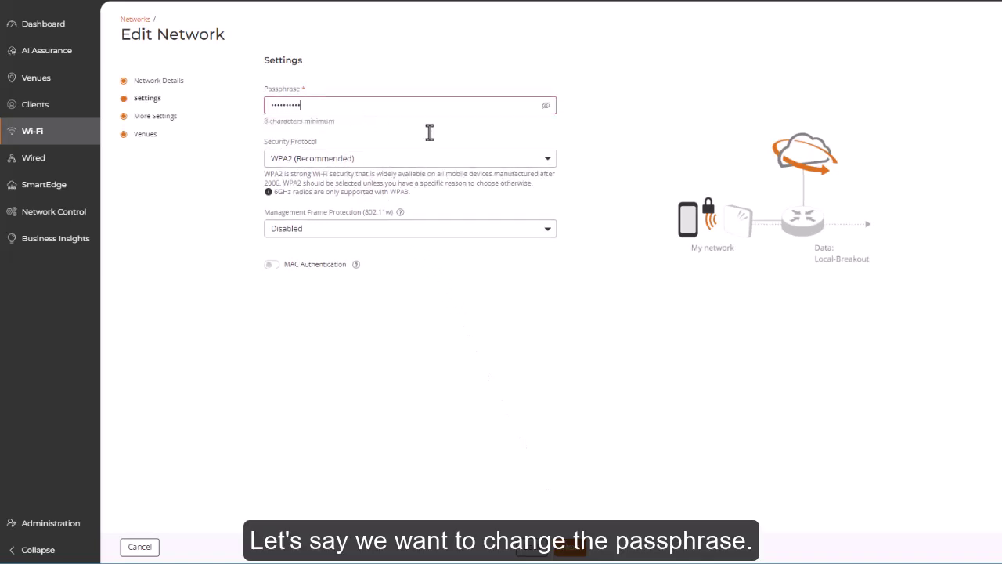
- Keep WPA2 security, set Management Frame Protection to Optional, and continue to More Settings
left_click(530, 160)
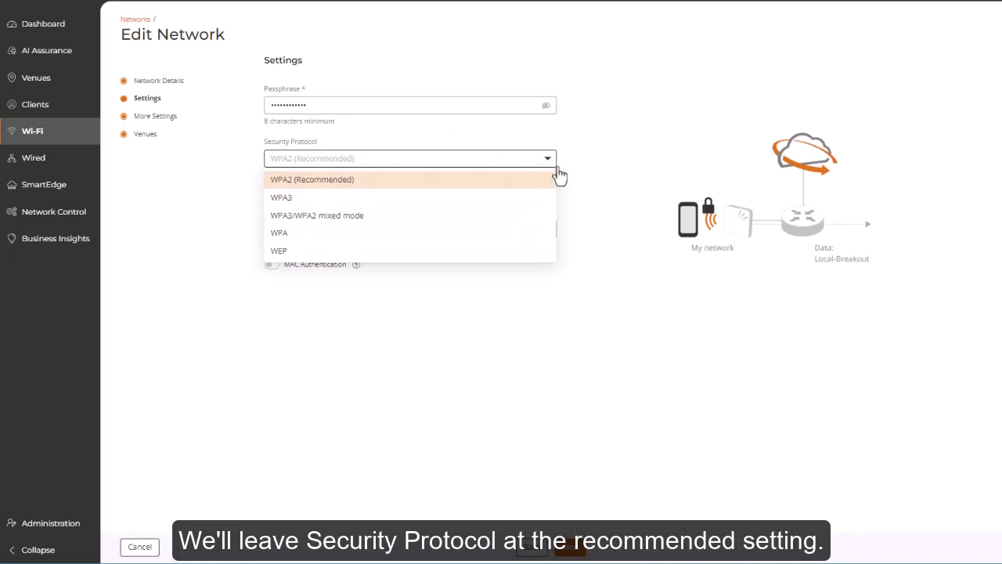
left_click(563, 167)
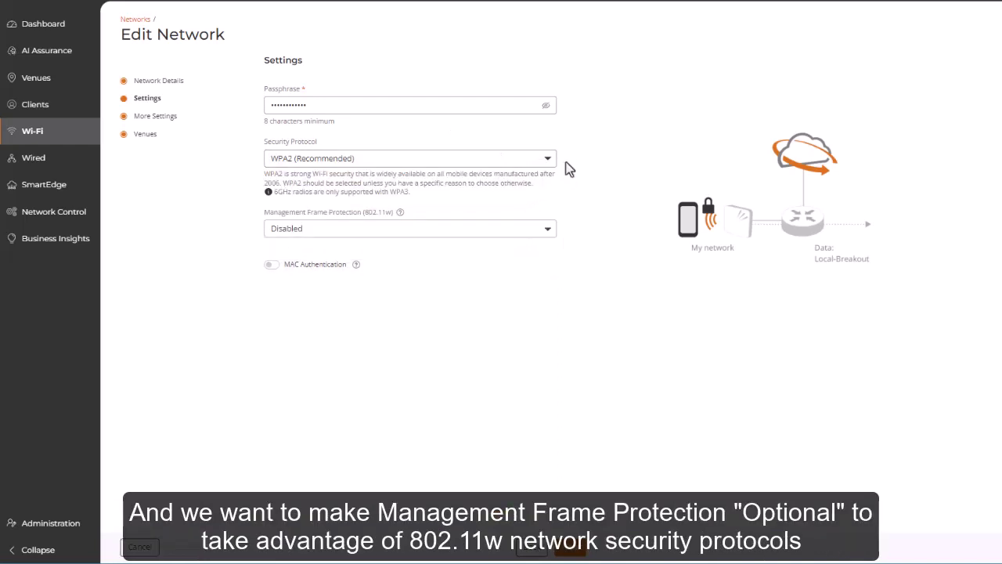
left_click(547, 230)
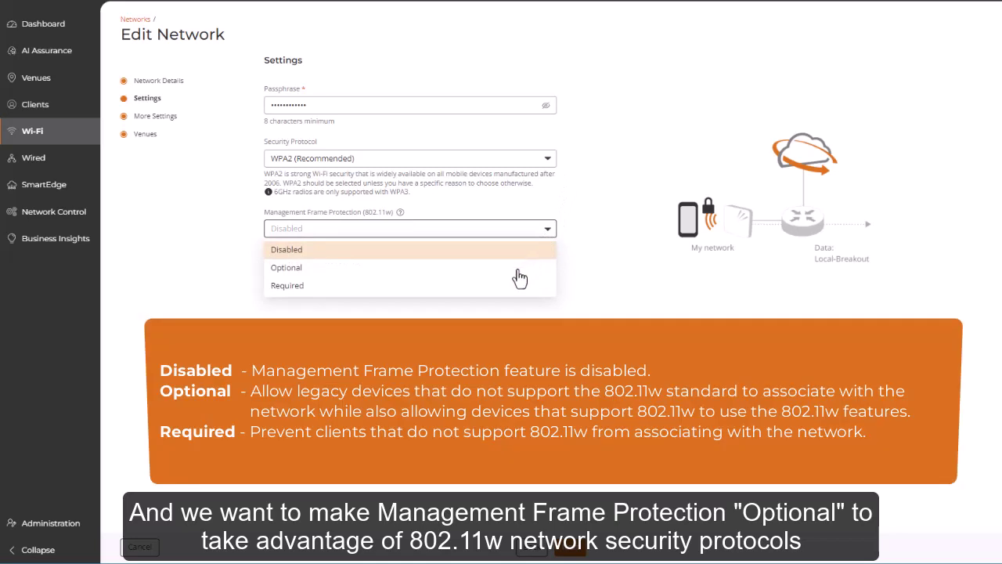
left_click(519, 270)
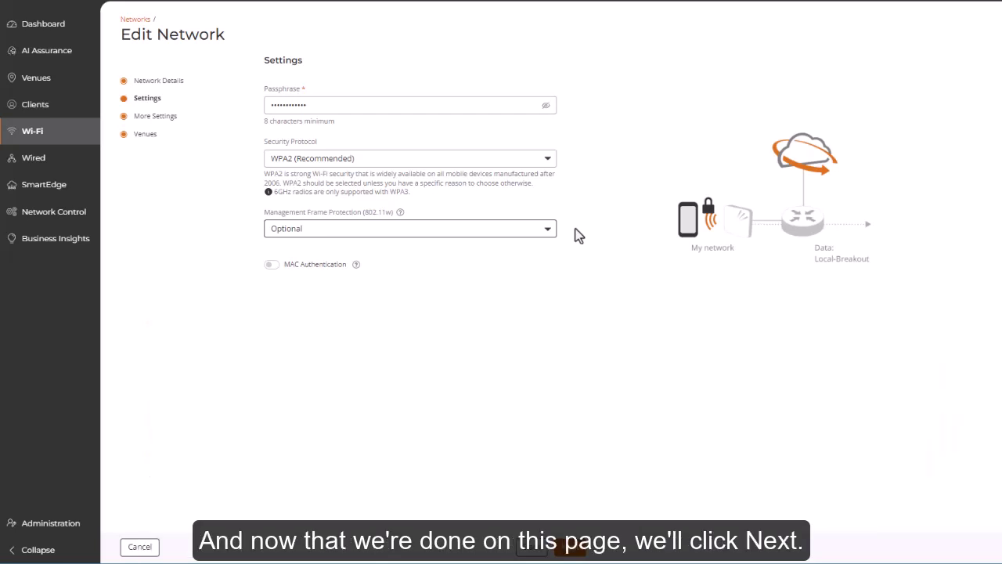
left_click(572, 547)
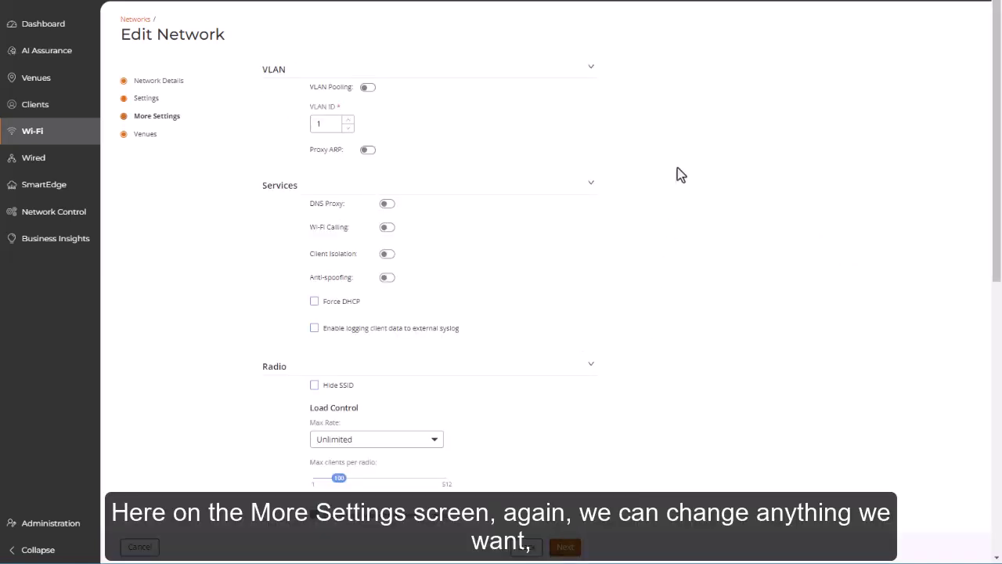
- Scroll through More Settings, leaving defaults like the 120-second inactivity timeout unchanged
scroll(675, 143, "down", 10)
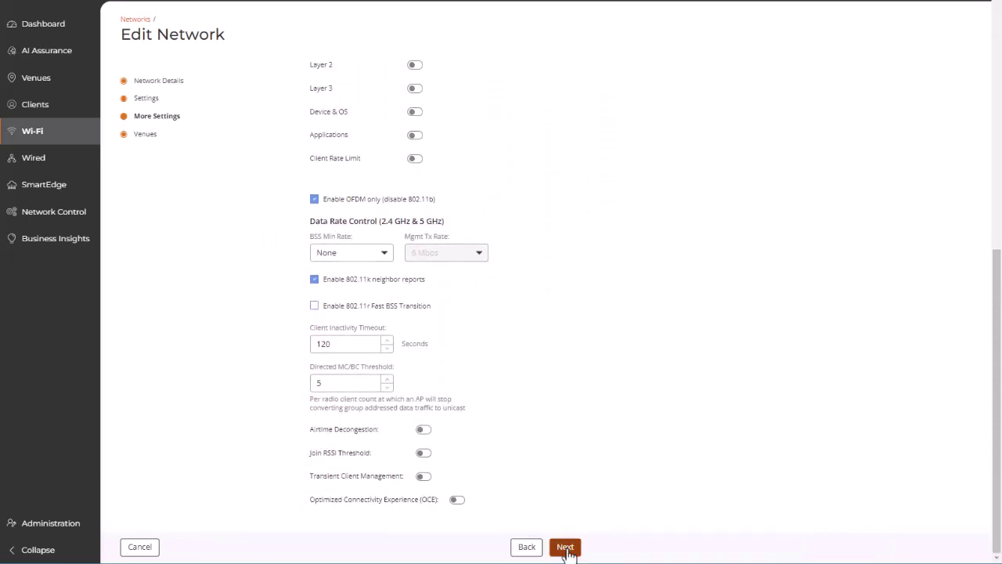
- On the Venues step, restrict PSKntwk at RUCKUS Lab R1 to the 2.4 GHz band only
left_click(566, 547)
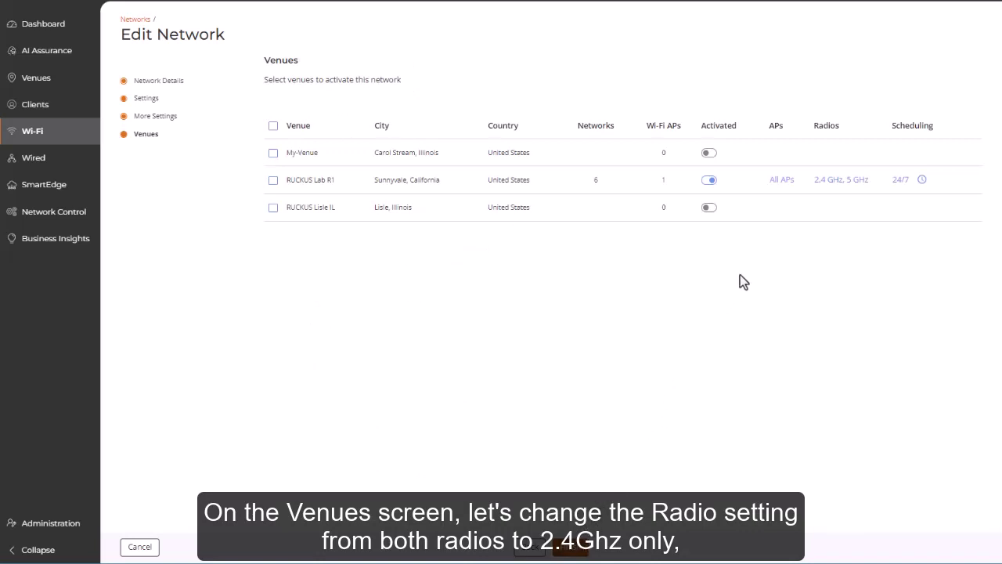
left_click(843, 192)
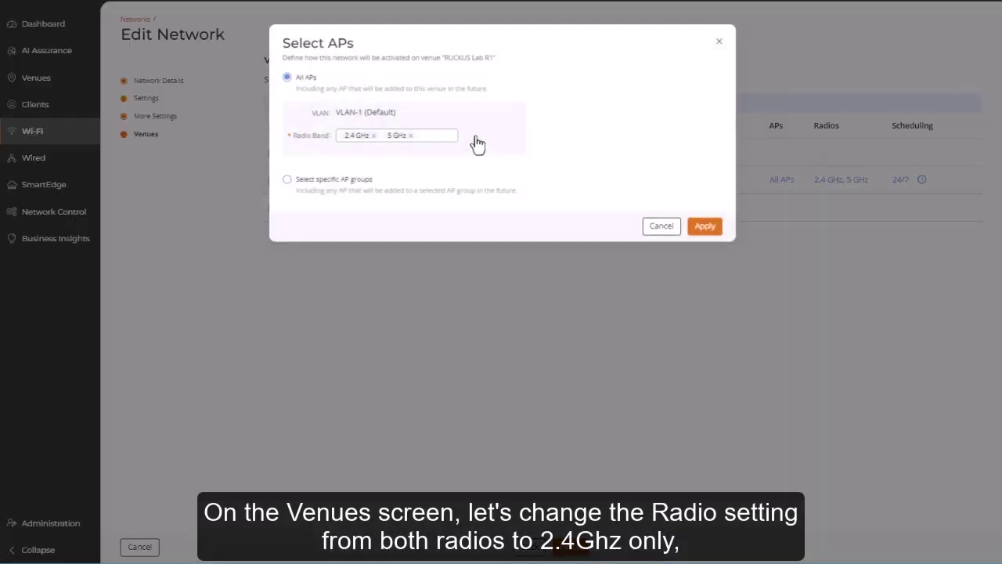
left_click(409, 135)
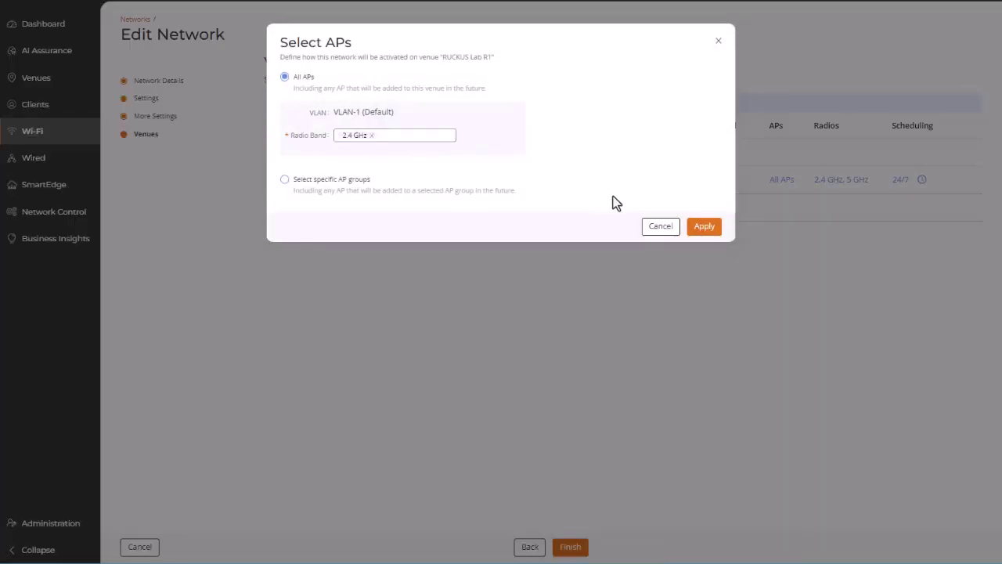
left_click(700, 228)
- Switch RUCKUS Lab R1 to a custom schedule, blocking weekdays midnight–6:30 AM and Monday after 6 PM
left_click(900, 180)
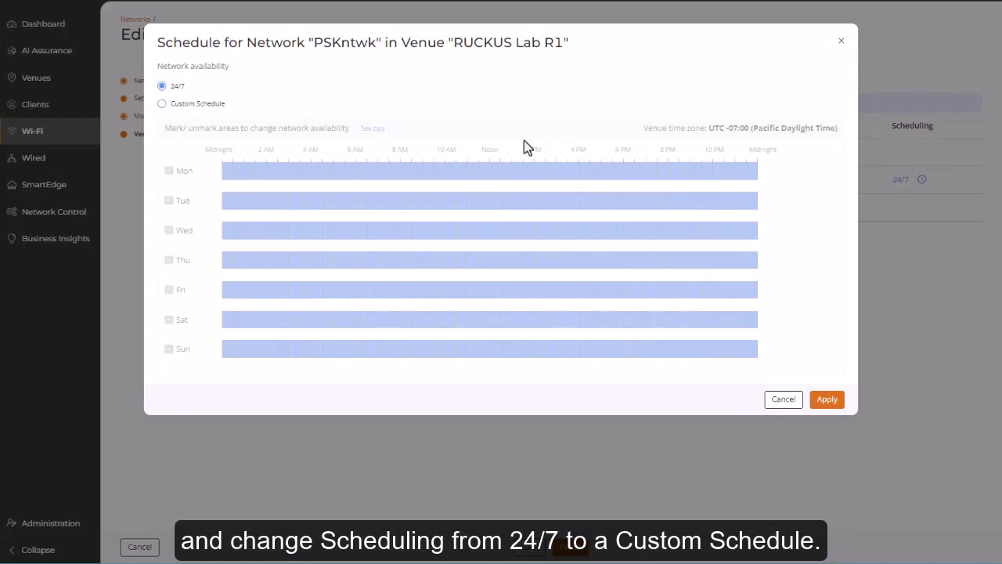
left_click(161, 104)
left_click_drag(227, 173, 360, 176)
left_click_drag(624, 176, 772, 198)
left_click_drag(225, 202, 365, 202)
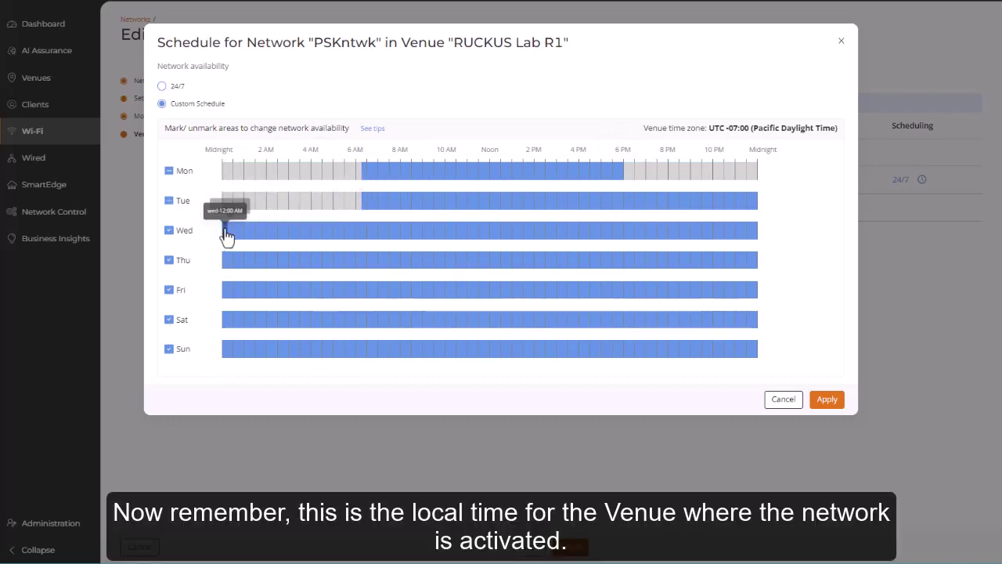
left_click_drag(227, 232, 359, 234)
left_click_drag(226, 262, 359, 262)
left_click_drag(225, 291, 358, 296)
- Block Tuesday–Friday after 6 PM and all of Saturday and Sunday, then apply the schedule
left_click_drag(626, 200, 756, 201)
left_click_drag(674, 241, 755, 235)
left_click_drag(635, 258, 756, 261)
left_click_drag(629, 294, 756, 295)
left_click(168, 319)
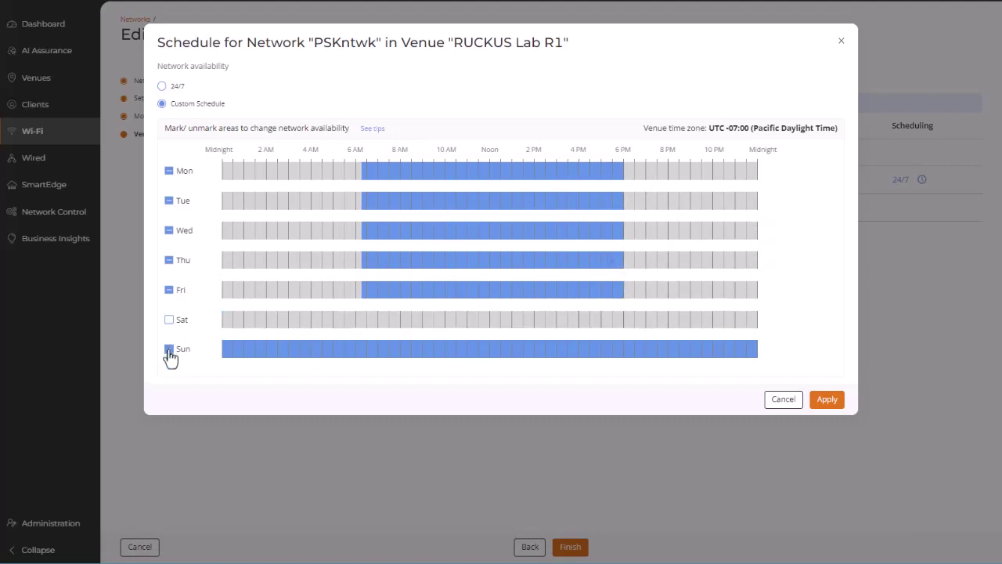
left_click(169, 349)
left_click(827, 403)
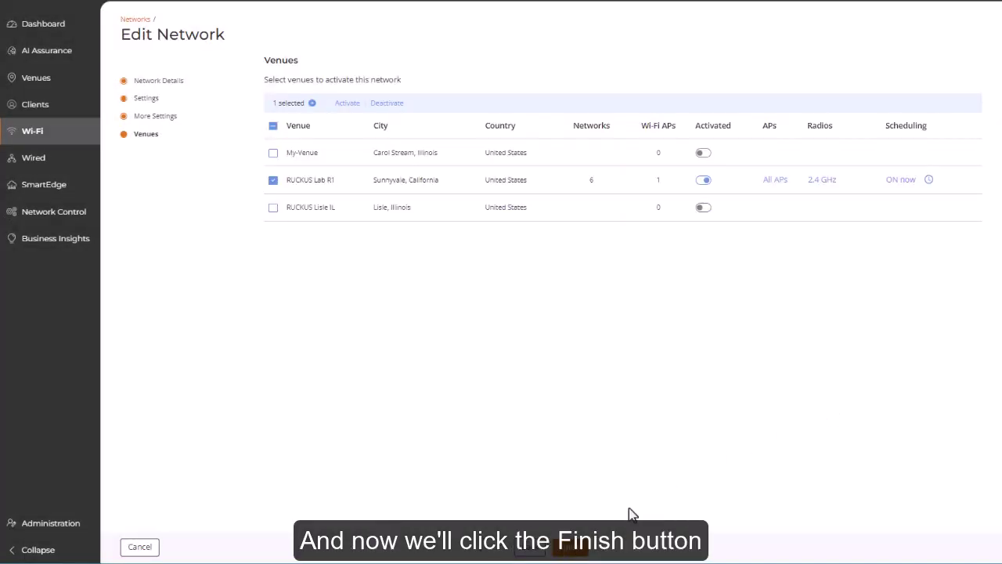
- Finish the wizard to save all PSKntwk edits
left_click(567, 550)
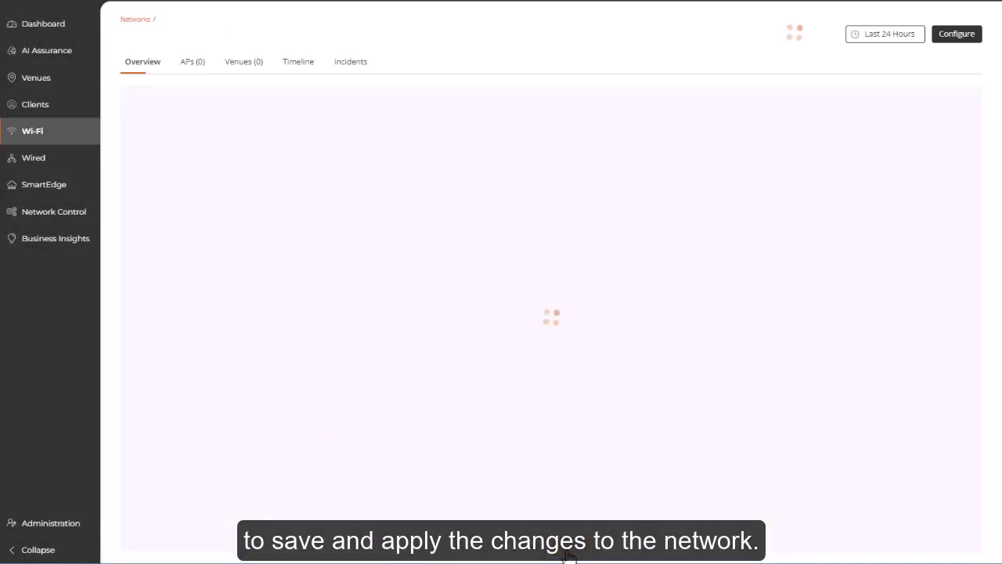